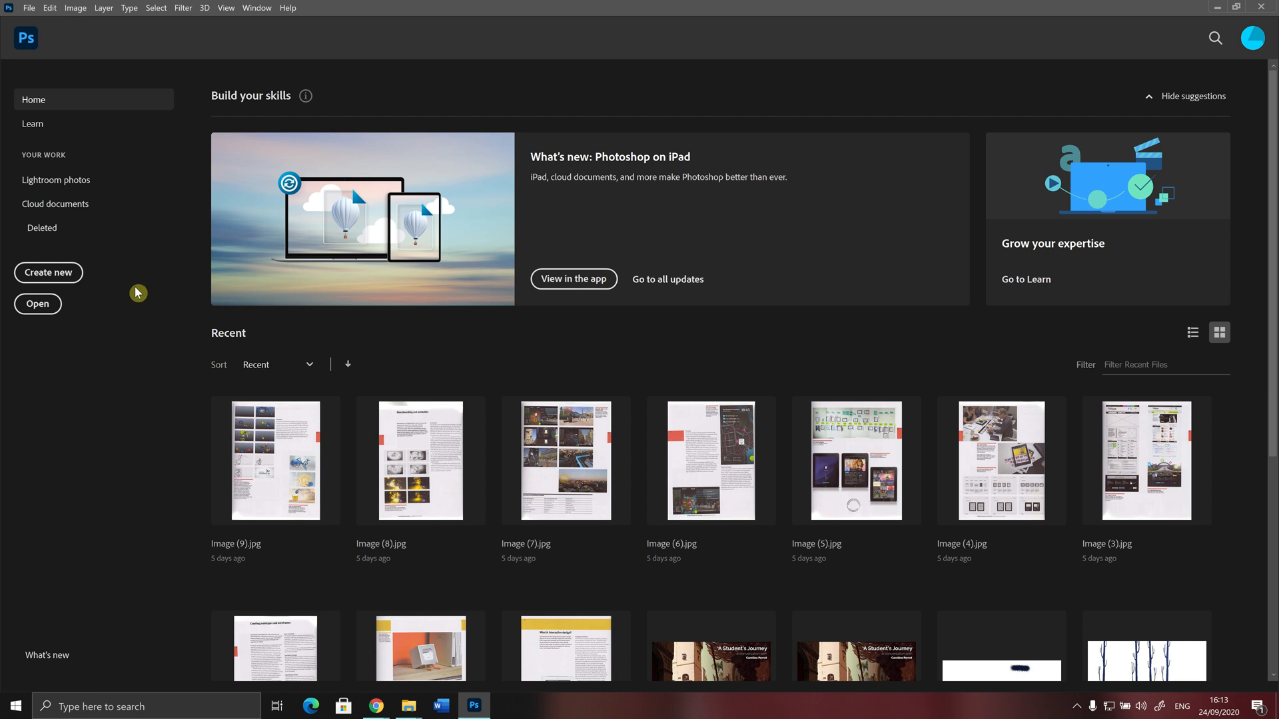
Start a new document from the Home screen, bringing up its settings
left_click(48, 272)
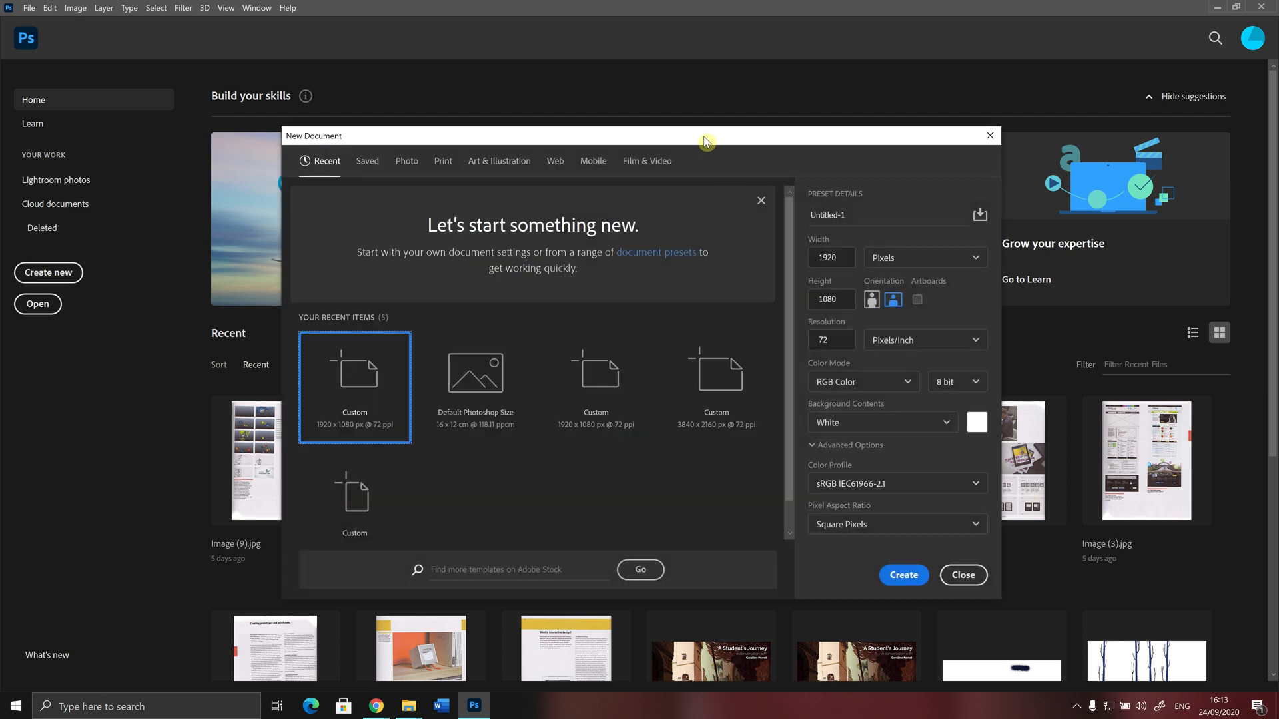
left_click_drag(715, 135, 712, 130)
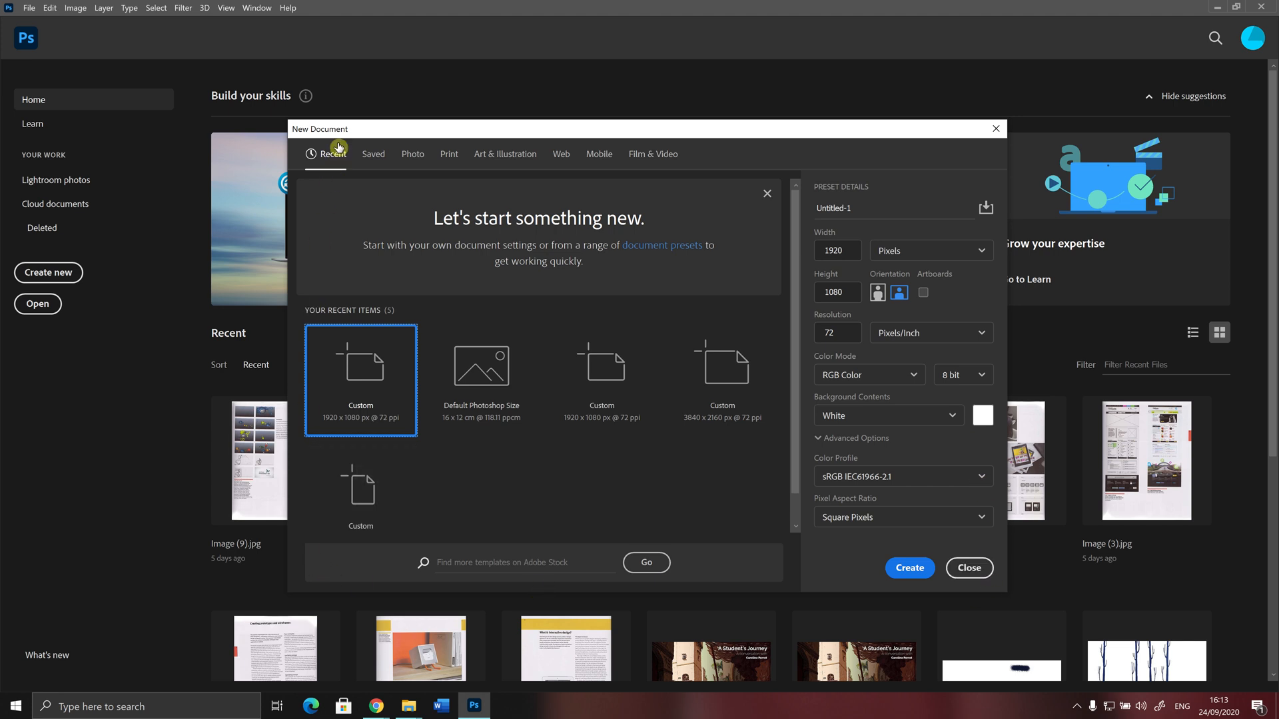
left_click_drag(425, 134, 420, 129)
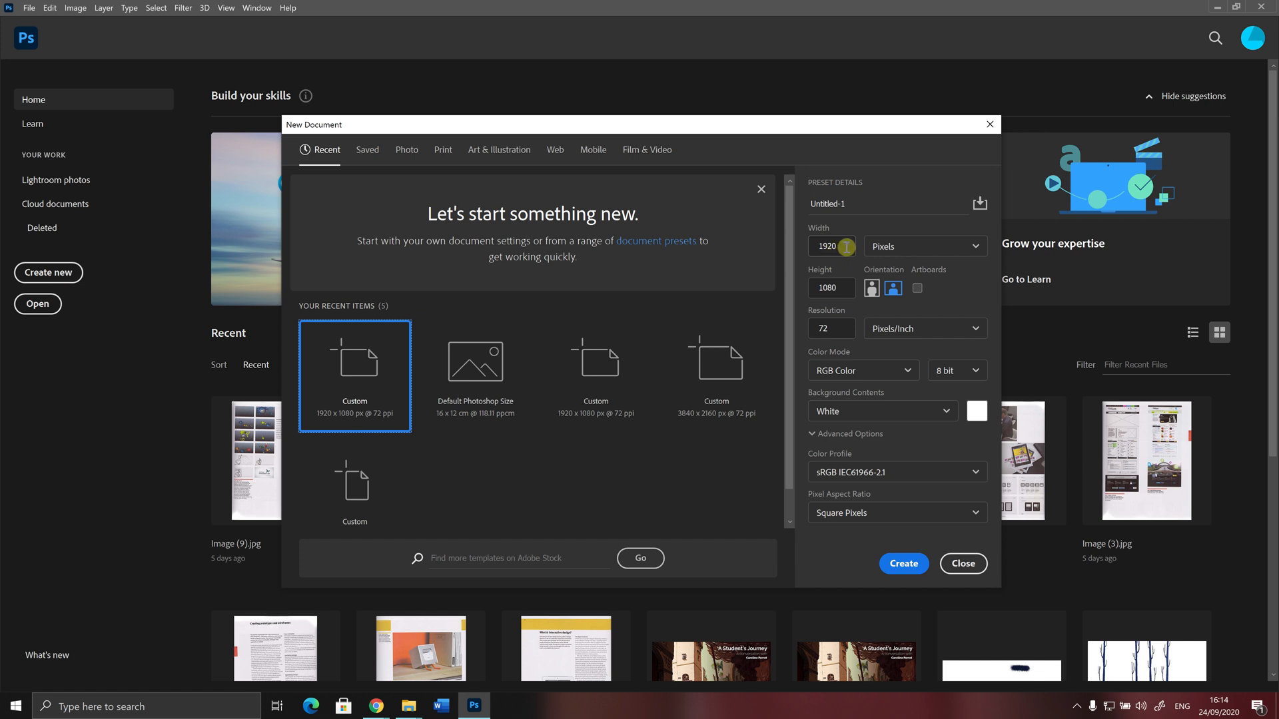
Review the width 1920 and height 1080 values, keeping both unchanged
left_click_drag(846, 246, 811, 244)
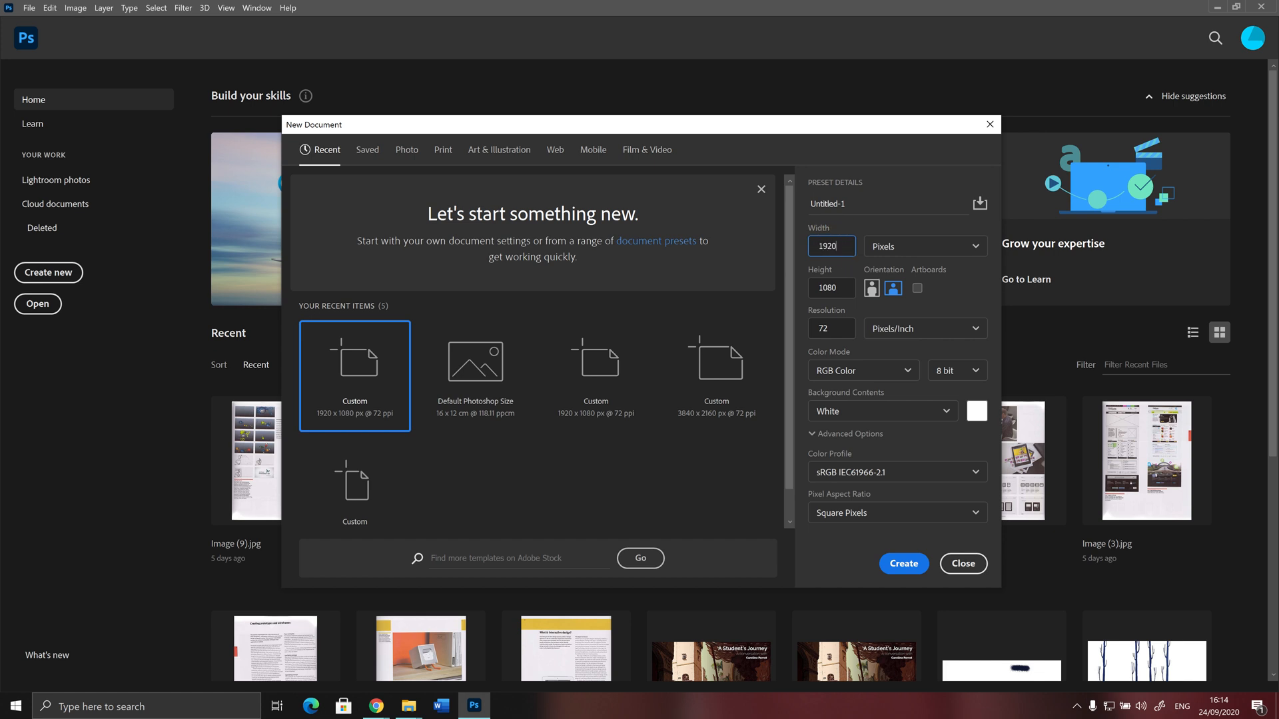
double_click(845, 289)
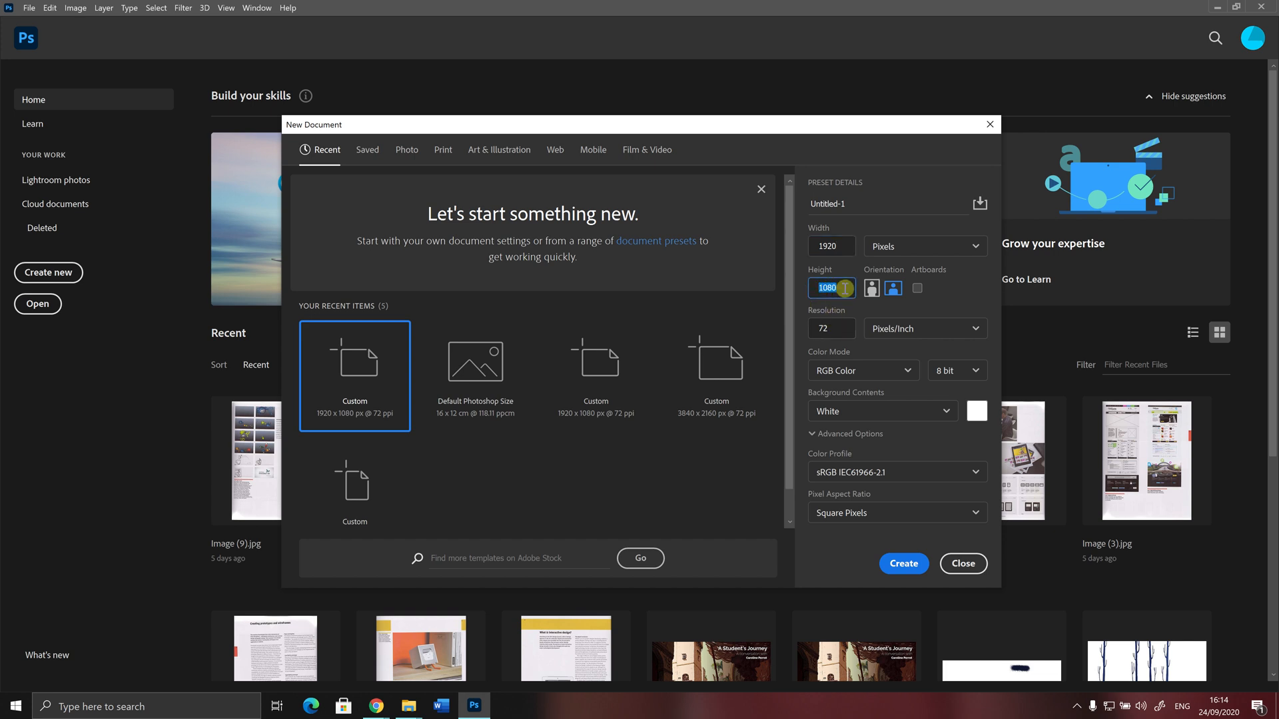
left_click(845, 289)
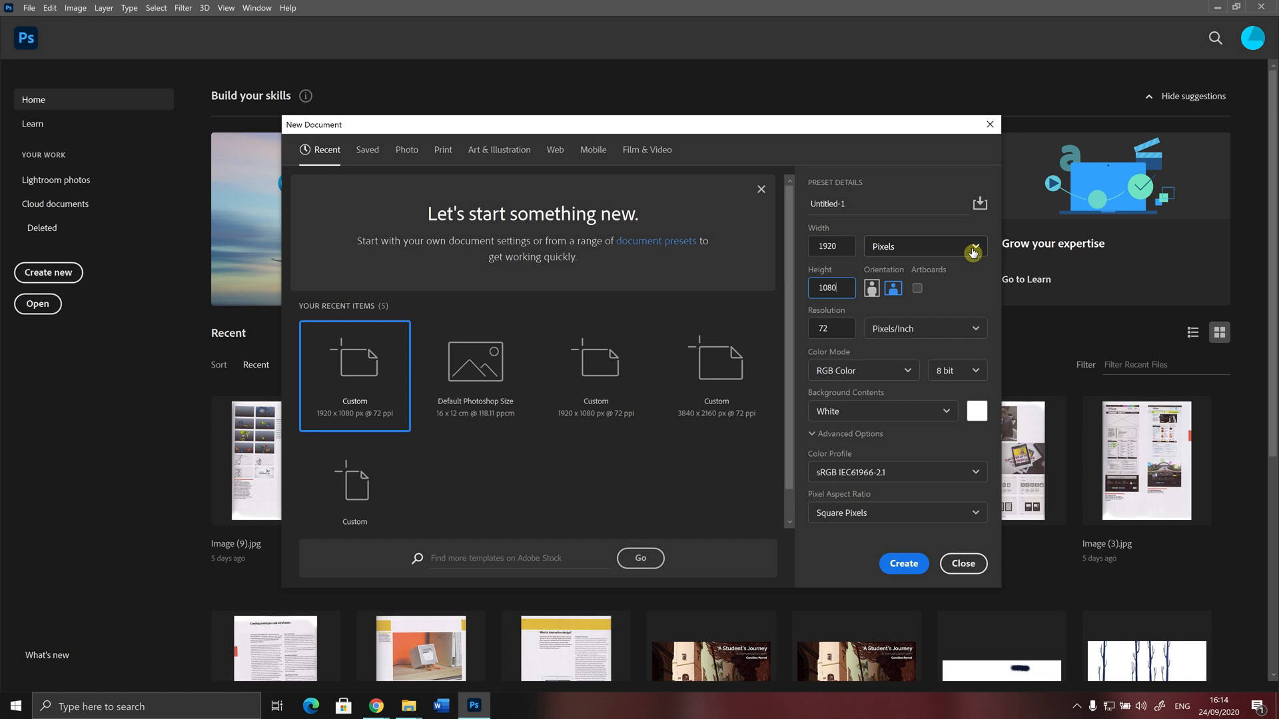
left_click(977, 247)
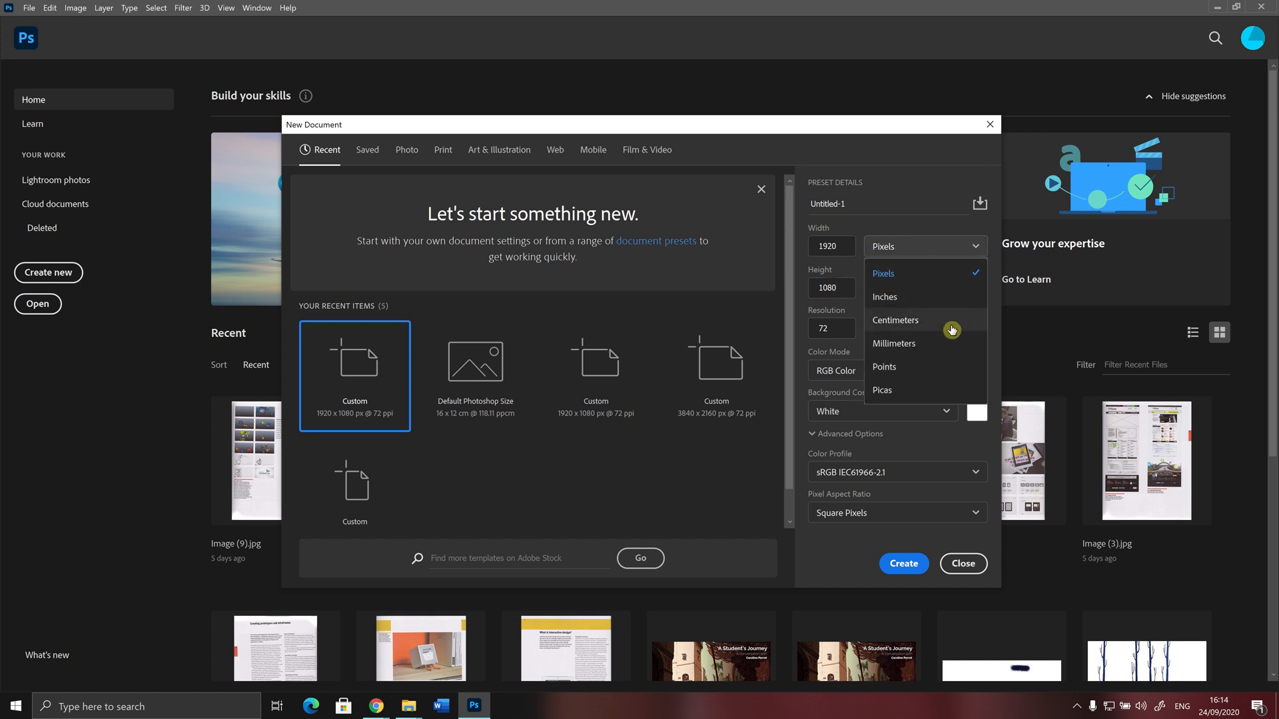
left_click(921, 151)
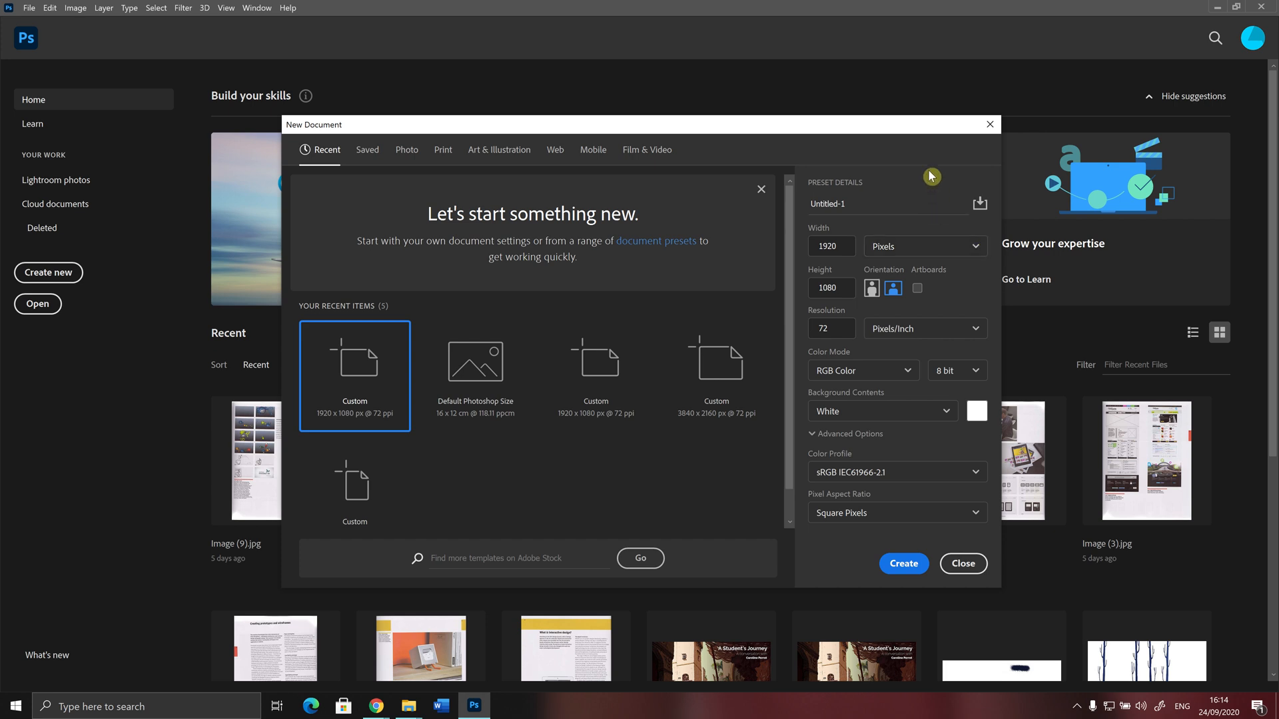
Set resolution to 150 pixels/inch and create the Untitled-1 document
double_click(841, 329)
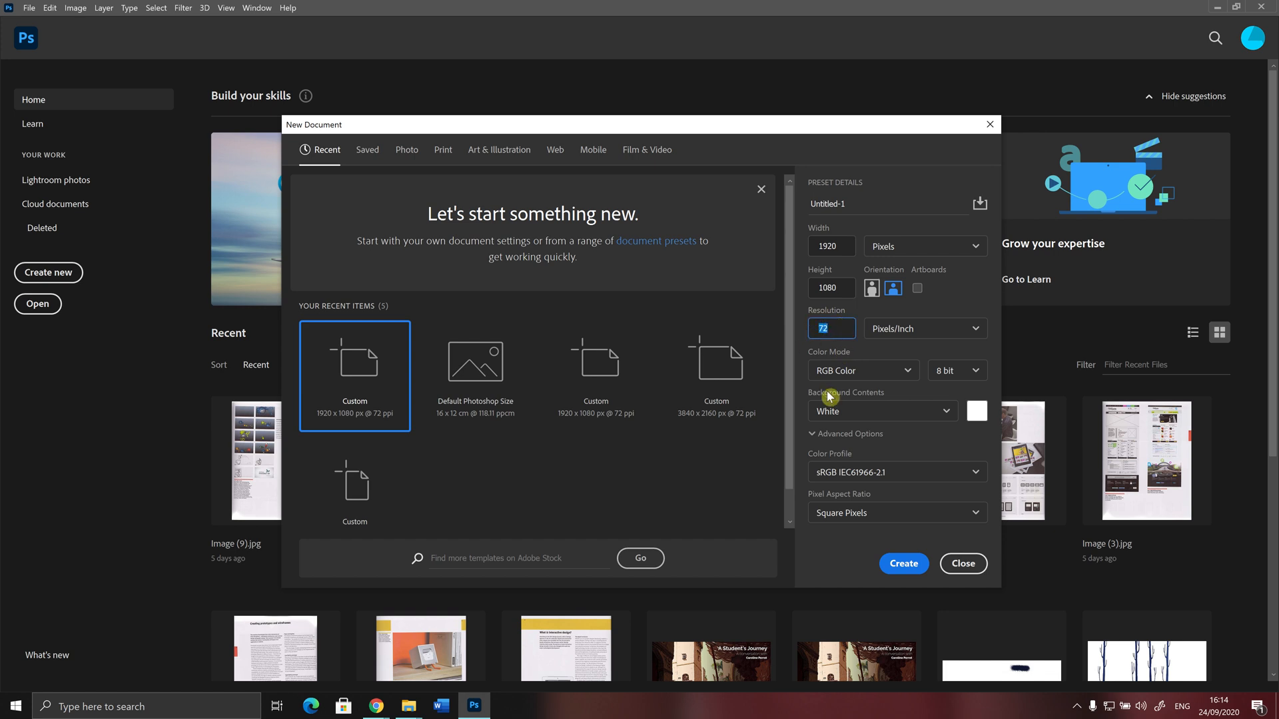
type("150")
left_click(902, 564)
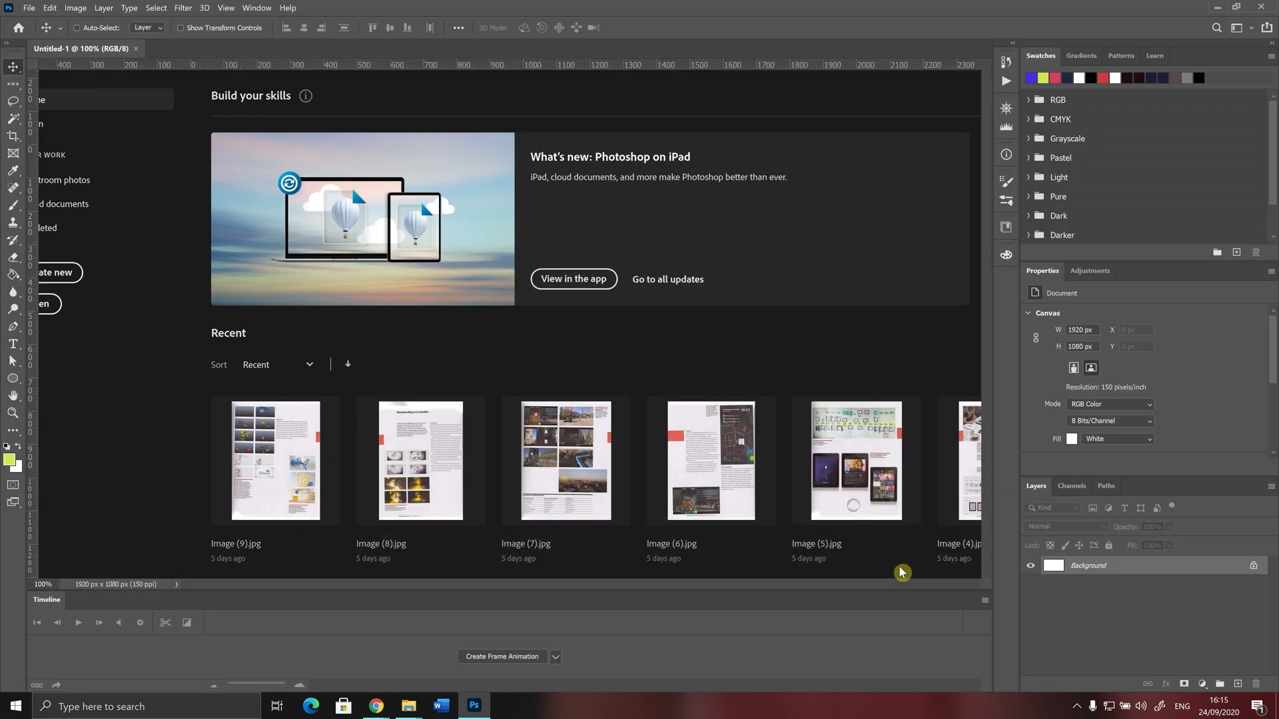